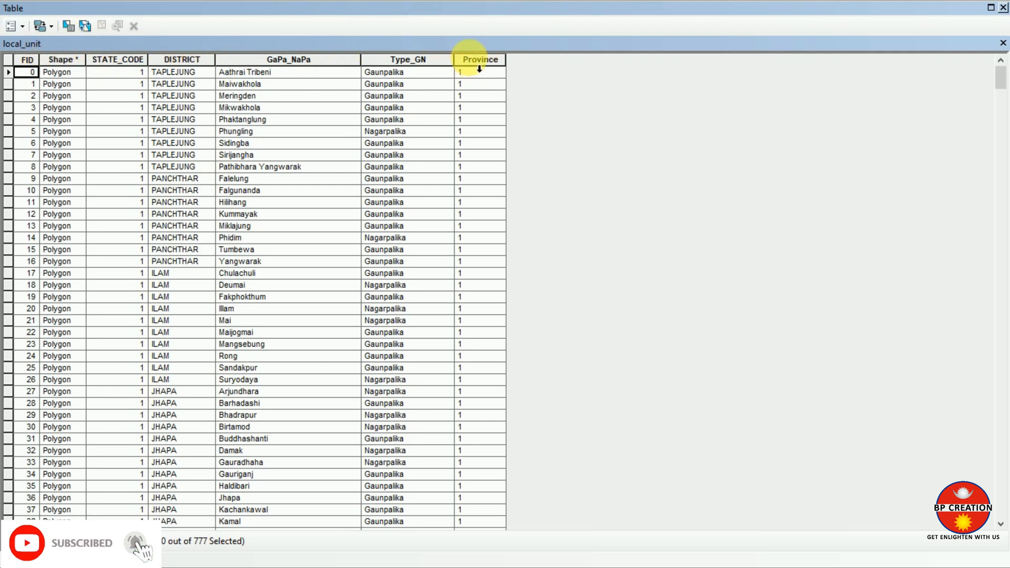
# - Delete the Type_GN field from the local_unit attribute table and confirm the deletion
pyautogui.click(392, 59)
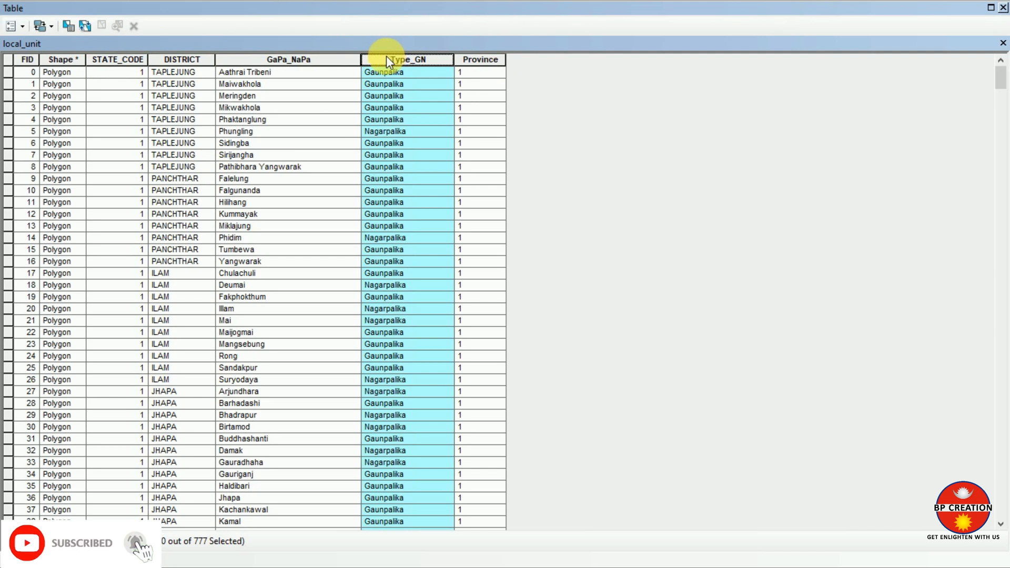
pyautogui.rightClick(387, 61)
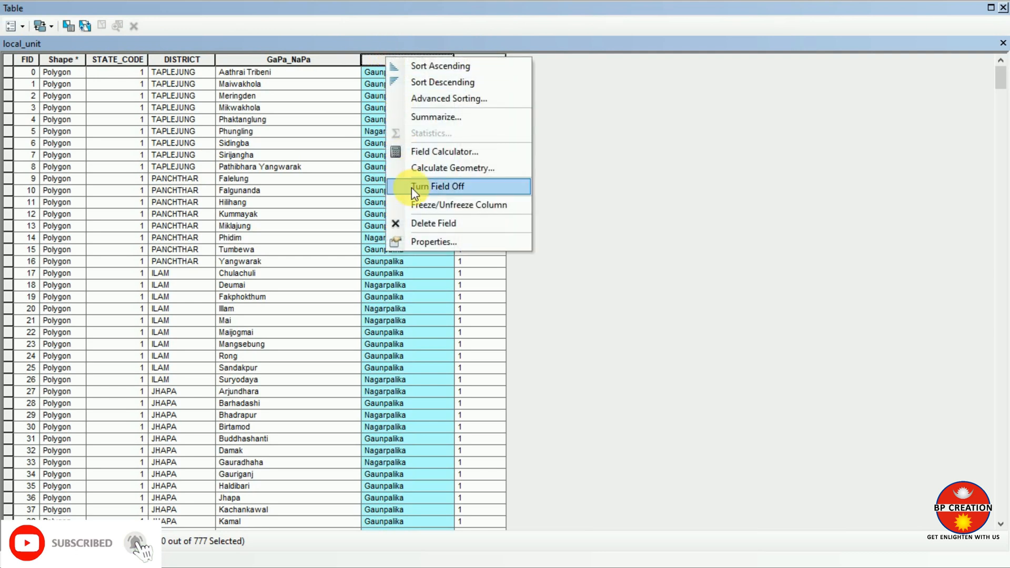
pyautogui.click(425, 223)
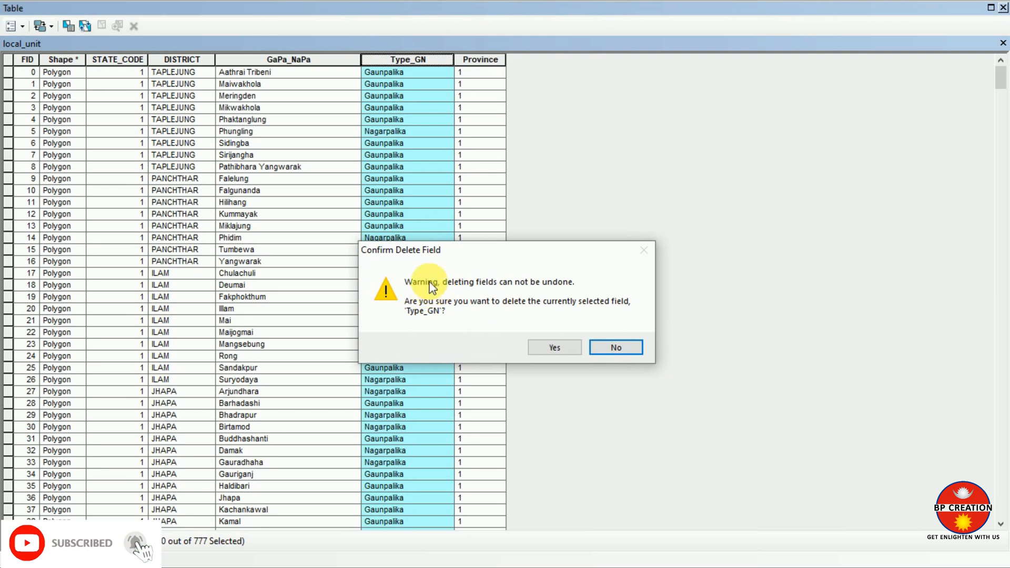
pyautogui.click(550, 348)
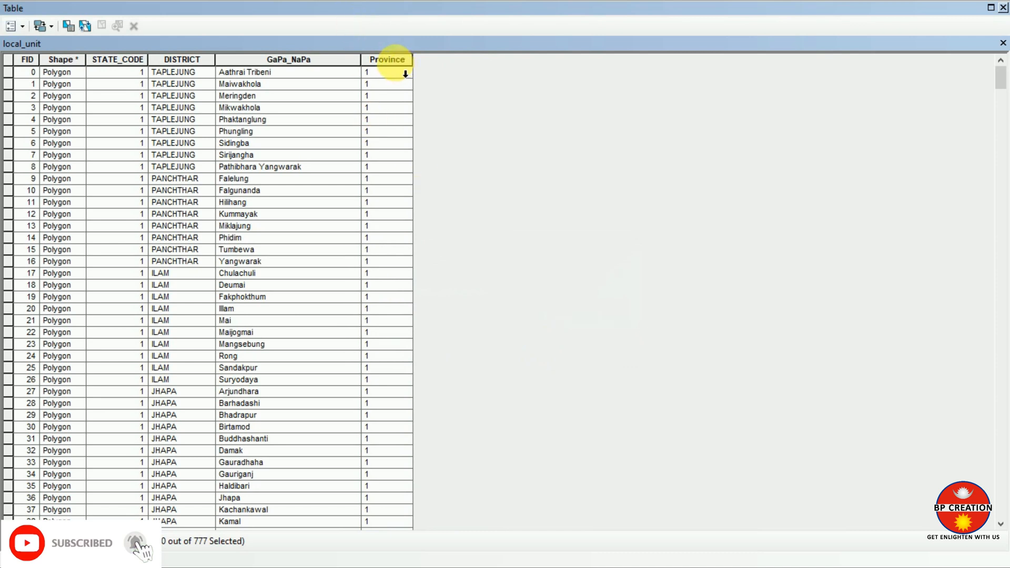
# - Delete the Province field from the local_unit attribute table and confirm the deletion
pyautogui.click(393, 57)
pyautogui.rightClick(394, 56)
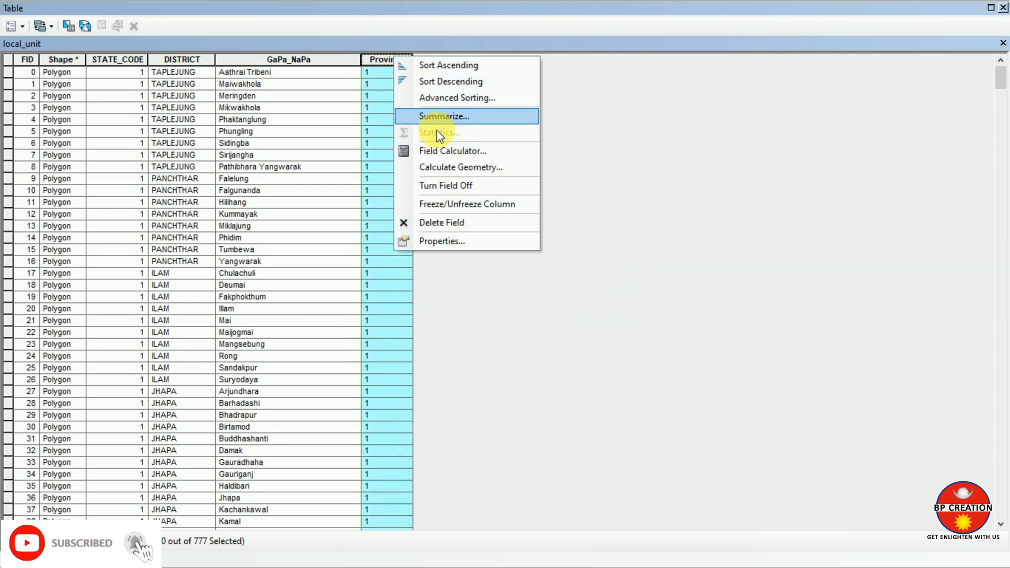
pyautogui.click(462, 223)
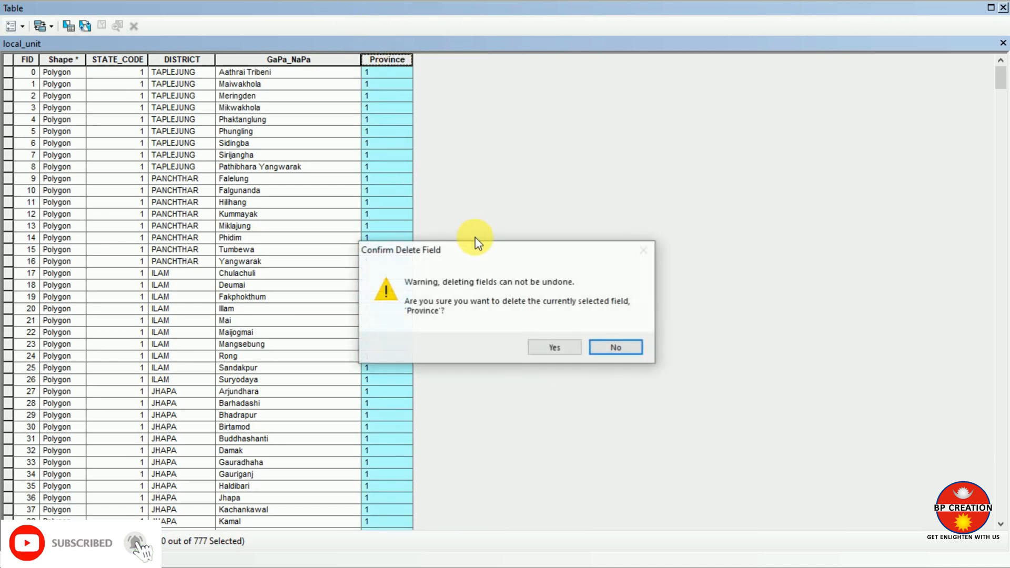
pyautogui.click(536, 348)
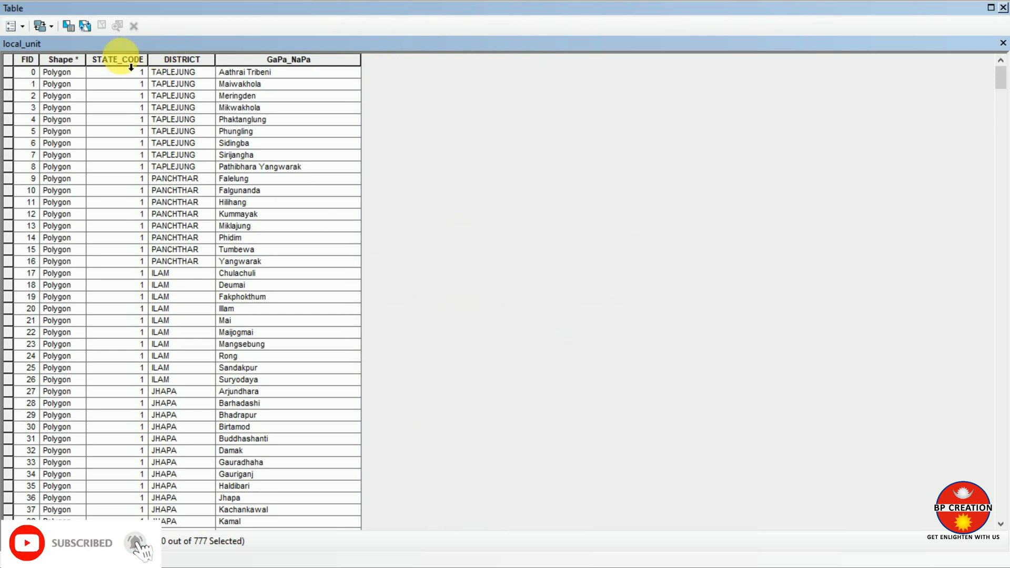
# - Delete the STATE_CODE field from the local_unit attribute table and confirm the deletion
pyautogui.click(117, 59)
pyautogui.rightClick(119, 58)
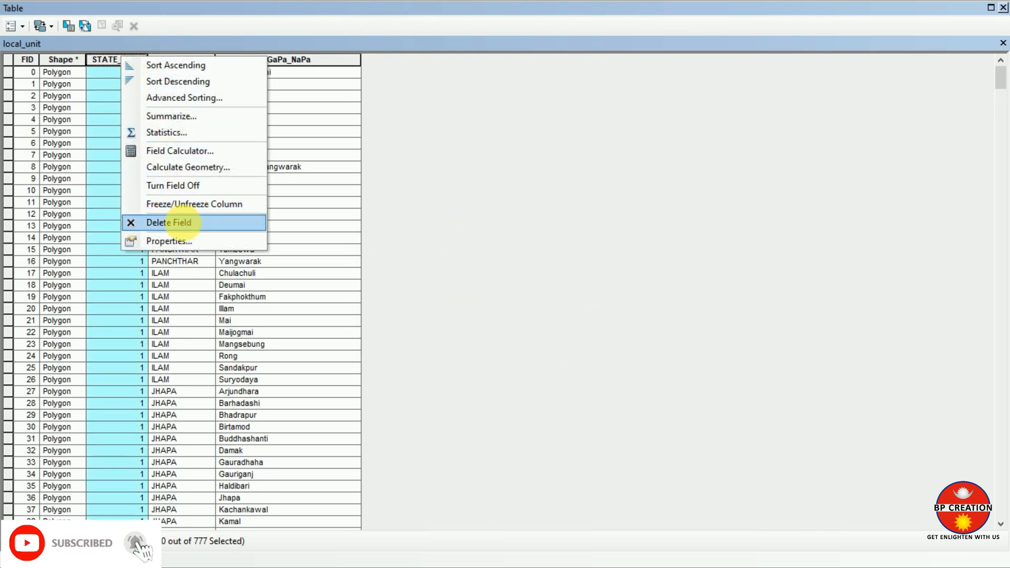
pyautogui.click(183, 223)
pyautogui.click(547, 351)
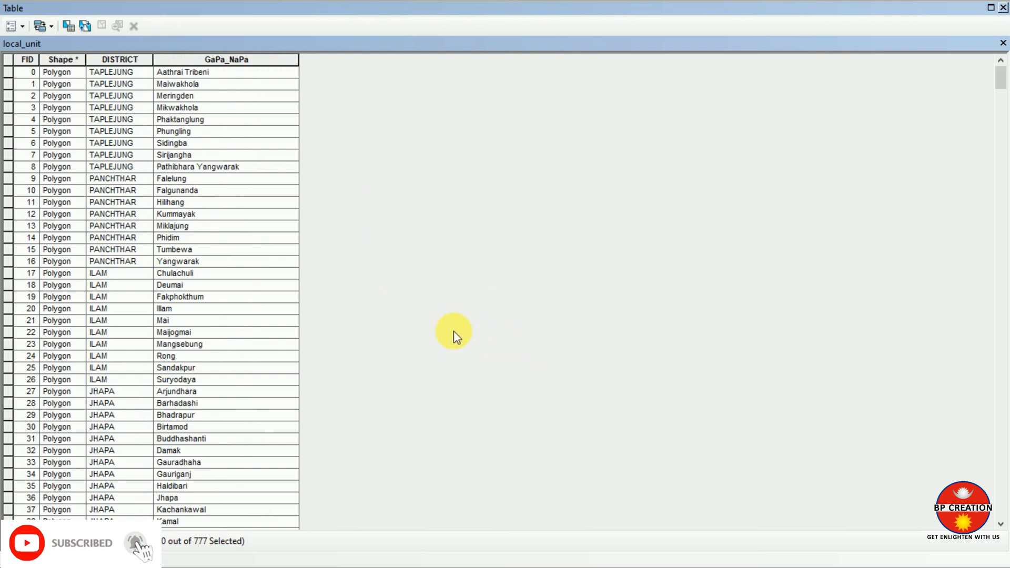
pyautogui.click(59, 61)
pyautogui.rightClick(59, 62)
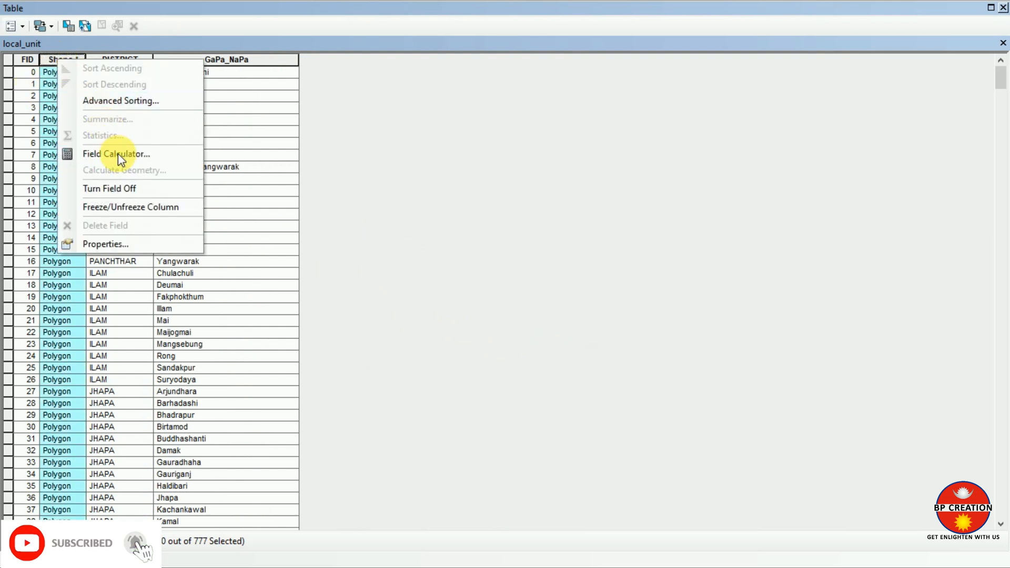
pyautogui.click(497, 220)
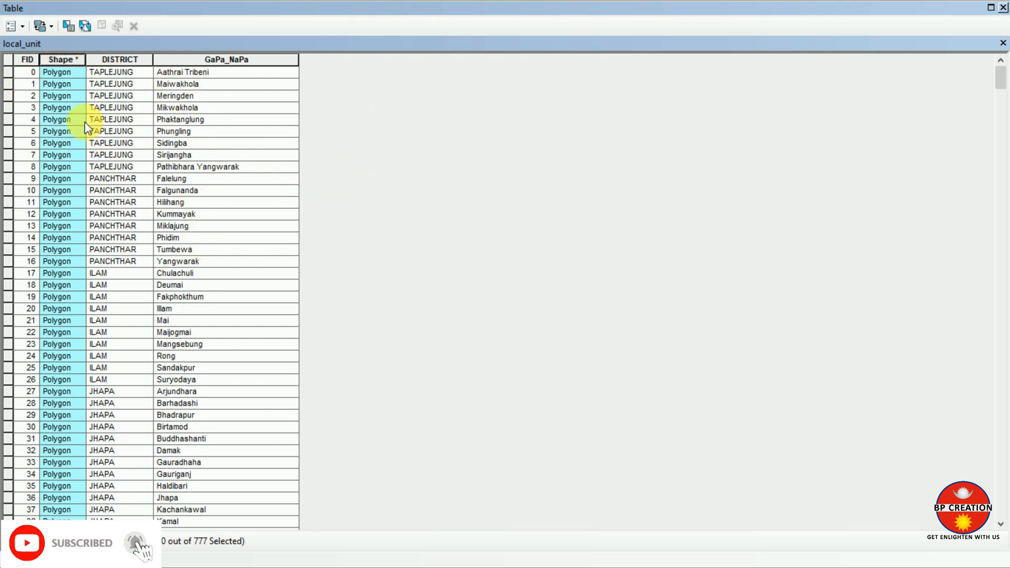
pyautogui.click(63, 117)
pyautogui.rightClick(62, 62)
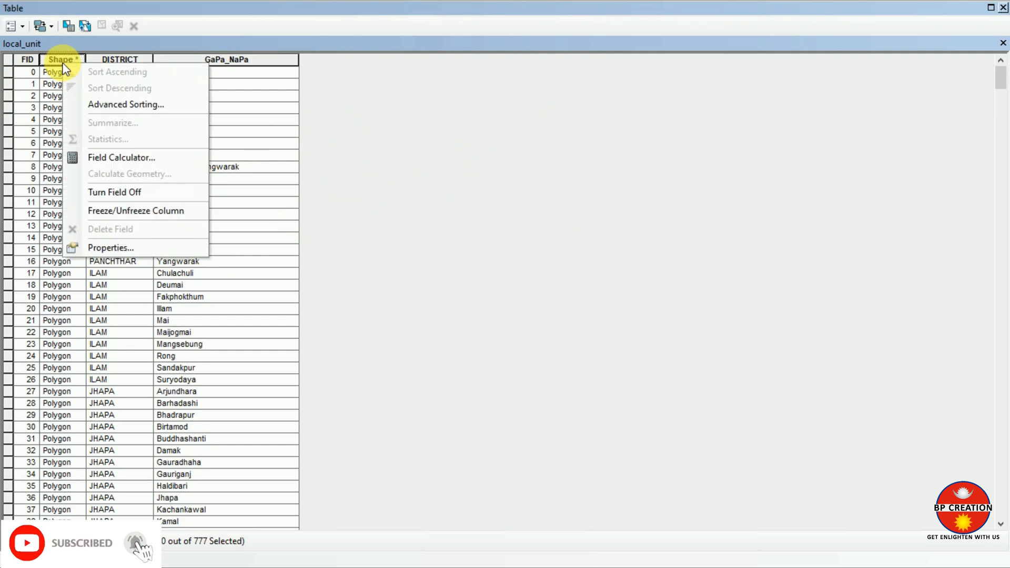
pyautogui.click(417, 165)
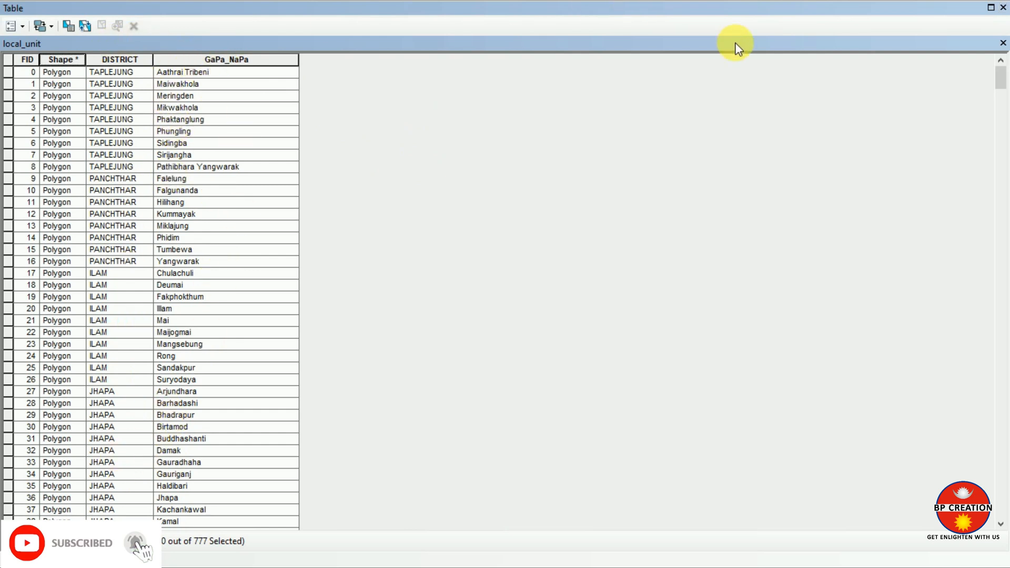
# - Close the attribute table and set the label field of the local_unit layer to GaPa_NaPa in its layer properties
pyautogui.click(1003, 7)
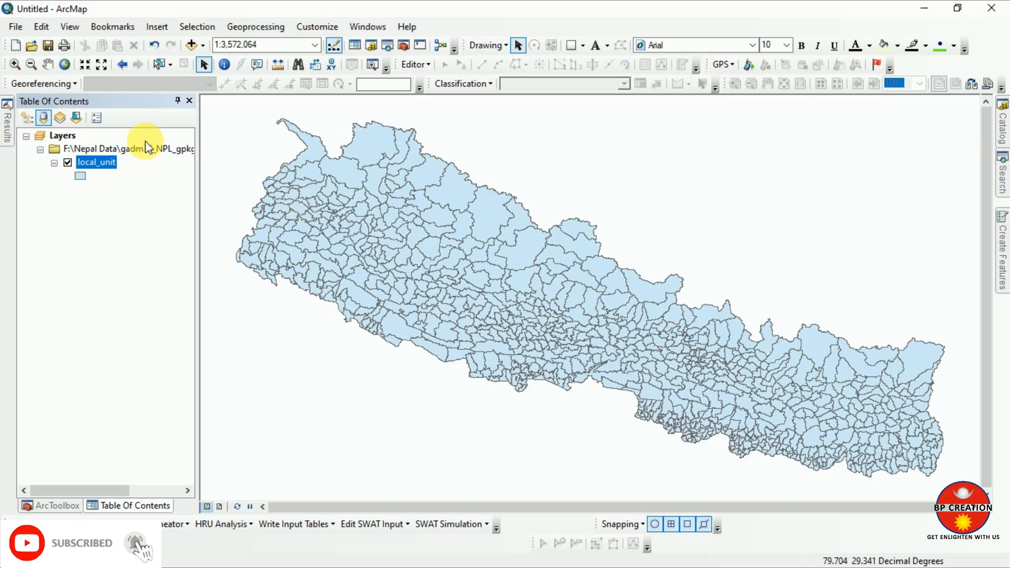
pyautogui.click(100, 163)
pyautogui.rightClick(99, 167)
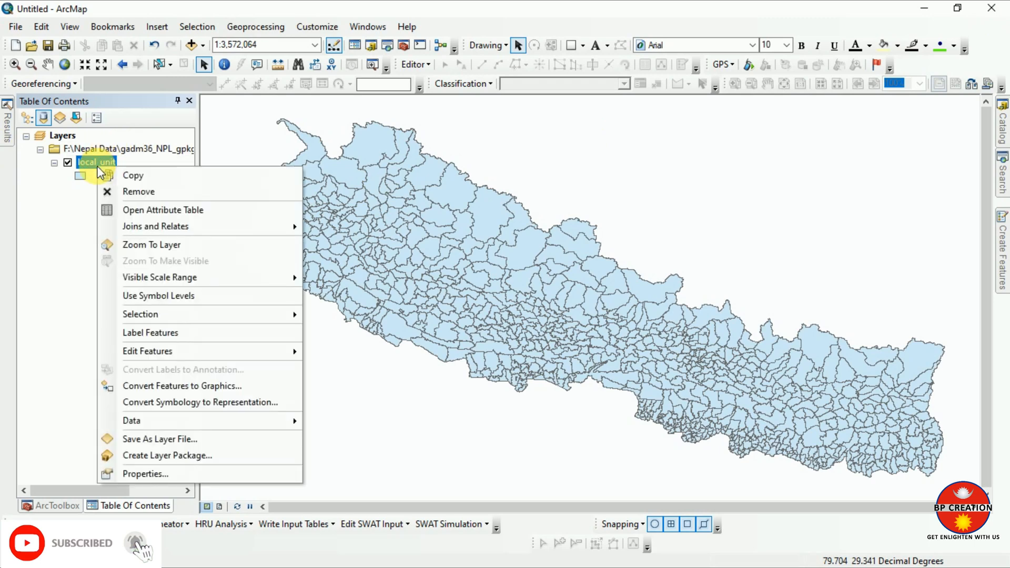
pyautogui.click(139, 475)
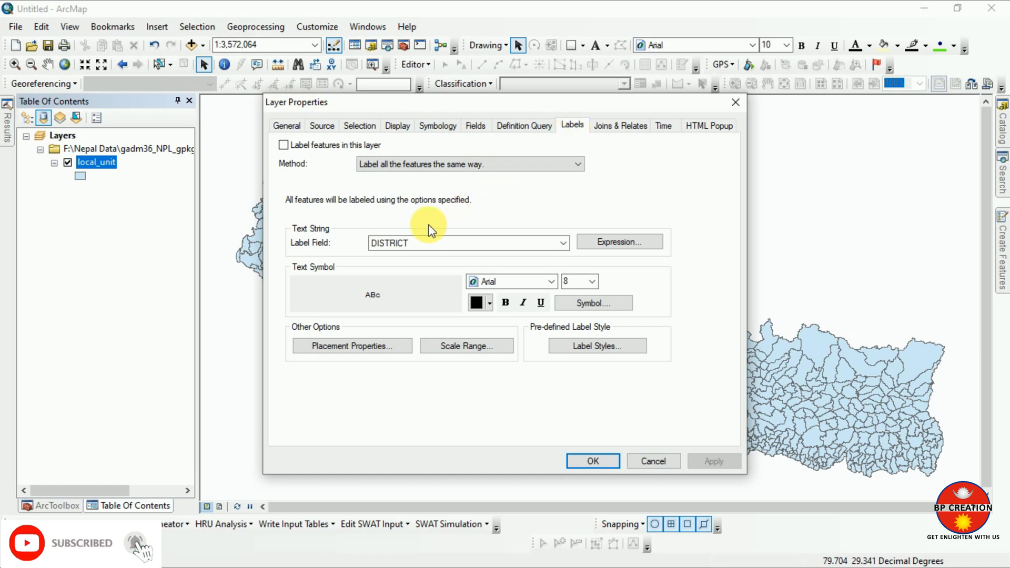
pyautogui.click(282, 147)
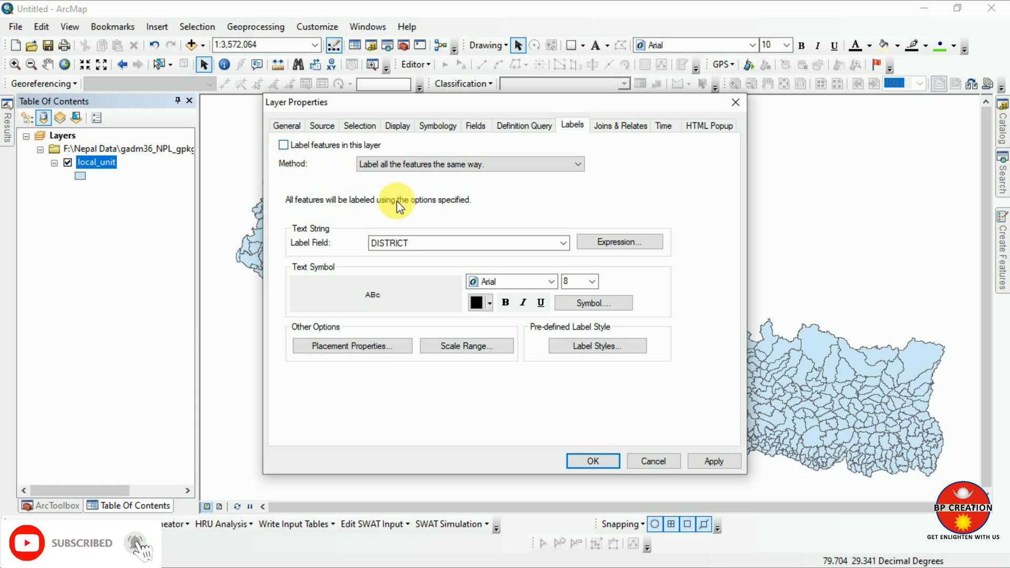
pyautogui.click(564, 243)
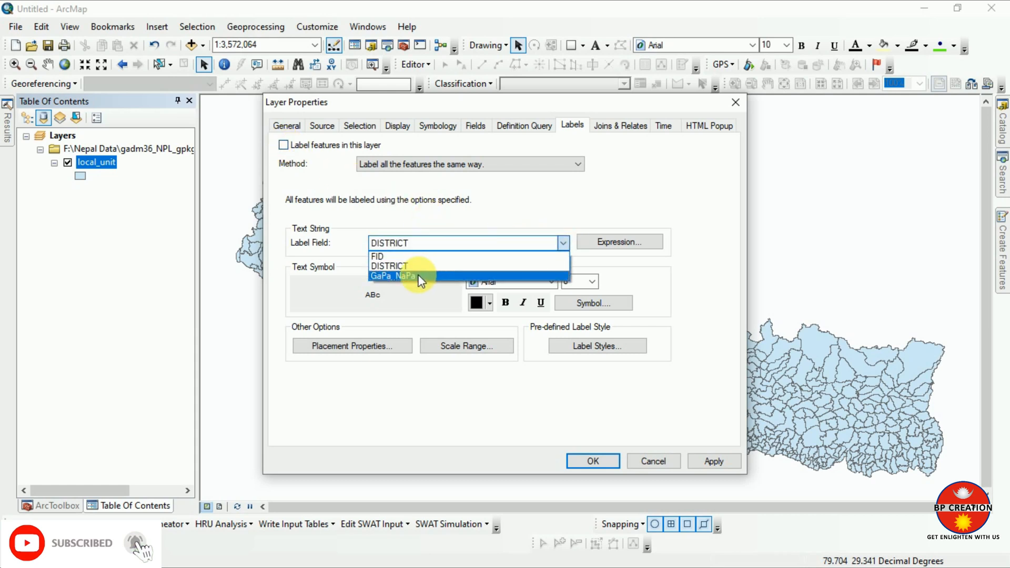
pyautogui.click(419, 275)
pyautogui.click(562, 245)
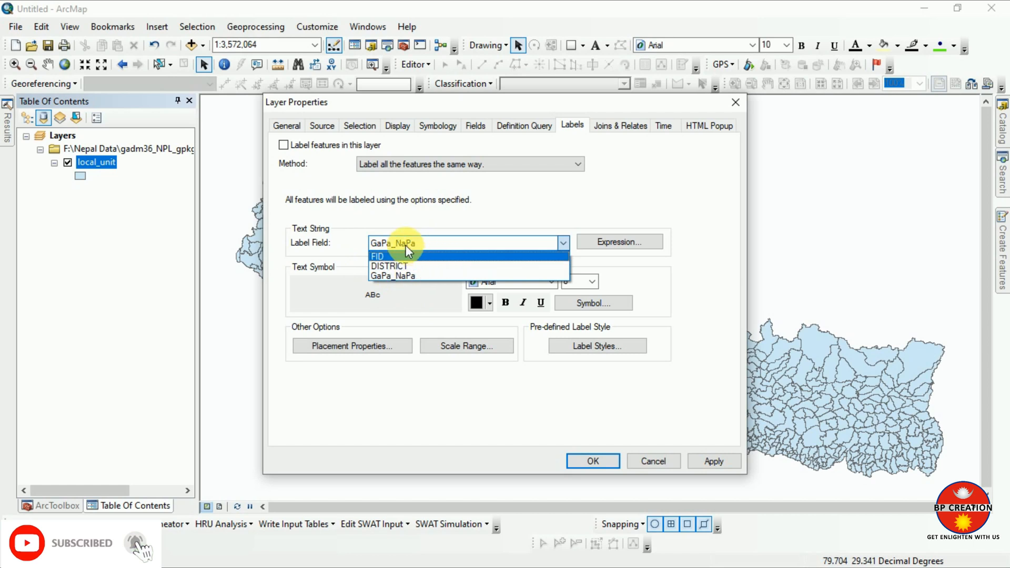
pyautogui.click(480, 242)
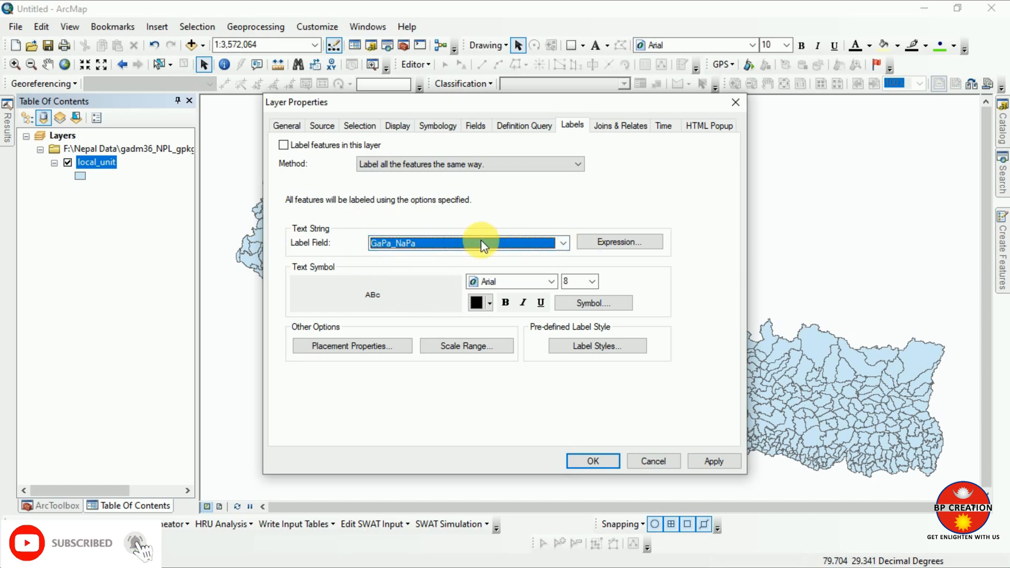
pyautogui.click(703, 465)
pyautogui.click(594, 461)
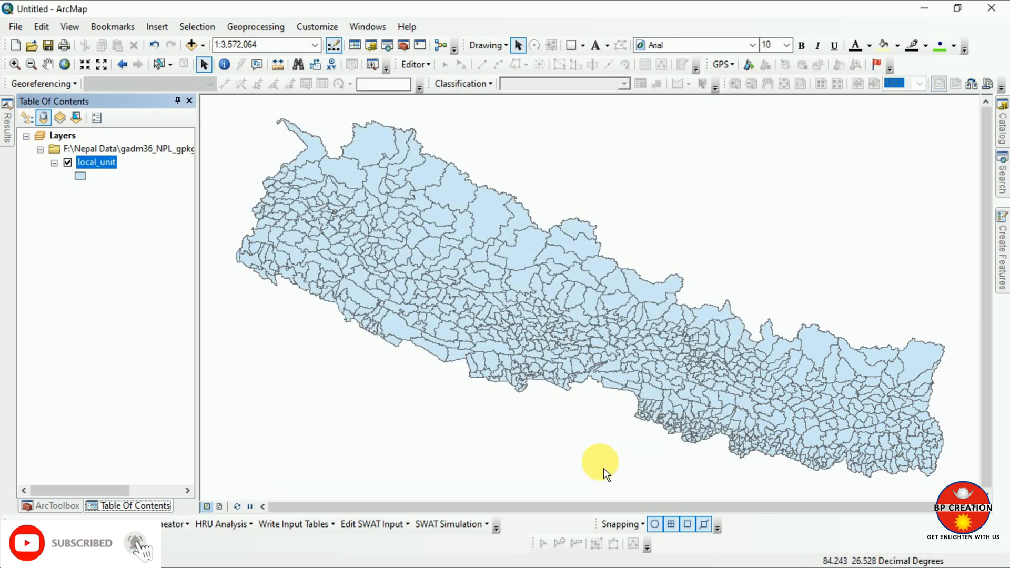
# - Turn on feature labeling for the local_unit layer in its layer properties and apply the change
pyautogui.scroll(4, 432, 282)
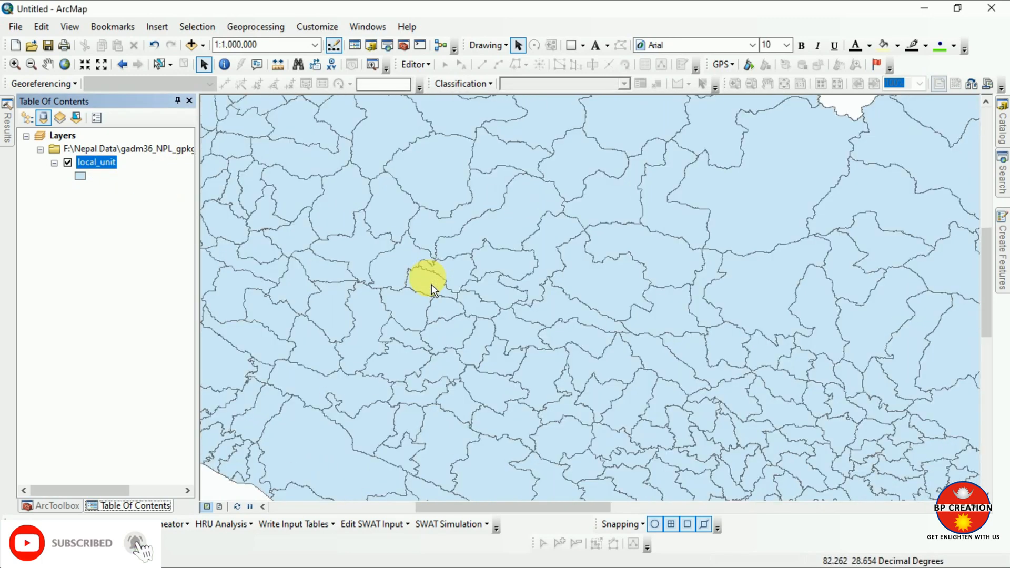
pyautogui.scroll(4, 482, 283)
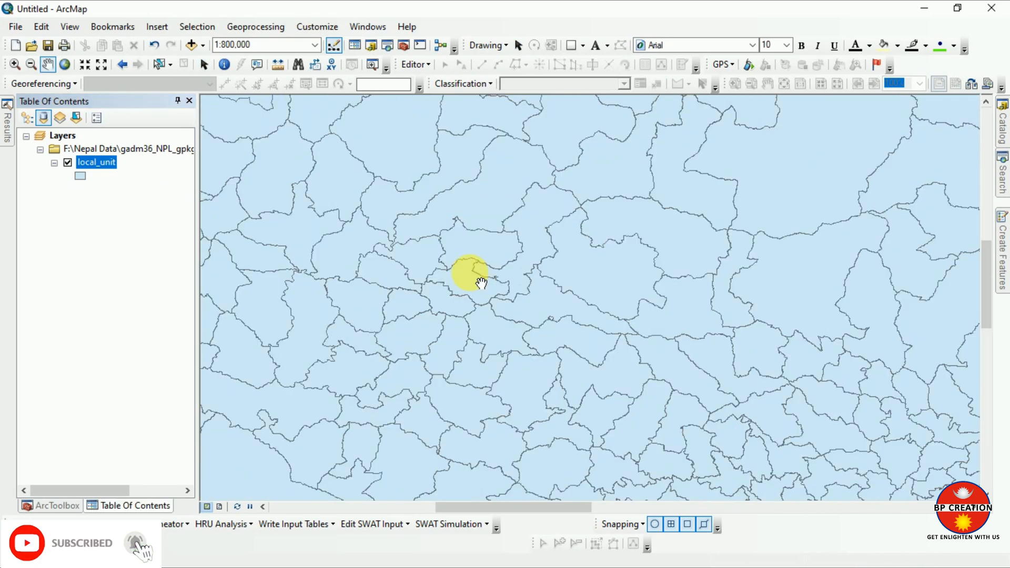
pyautogui.scroll(-4, 482, 283)
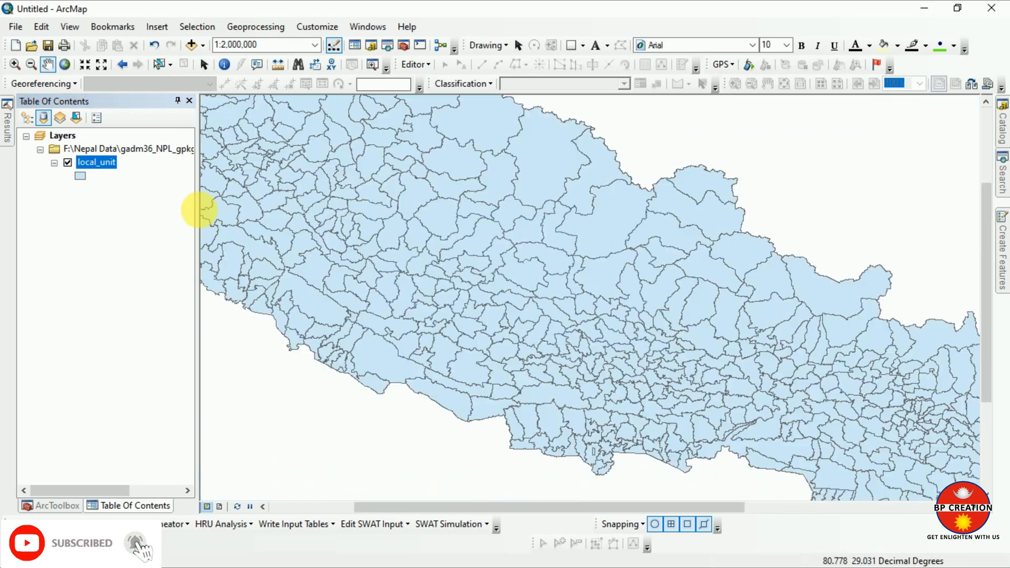
pyautogui.rightClick(97, 160)
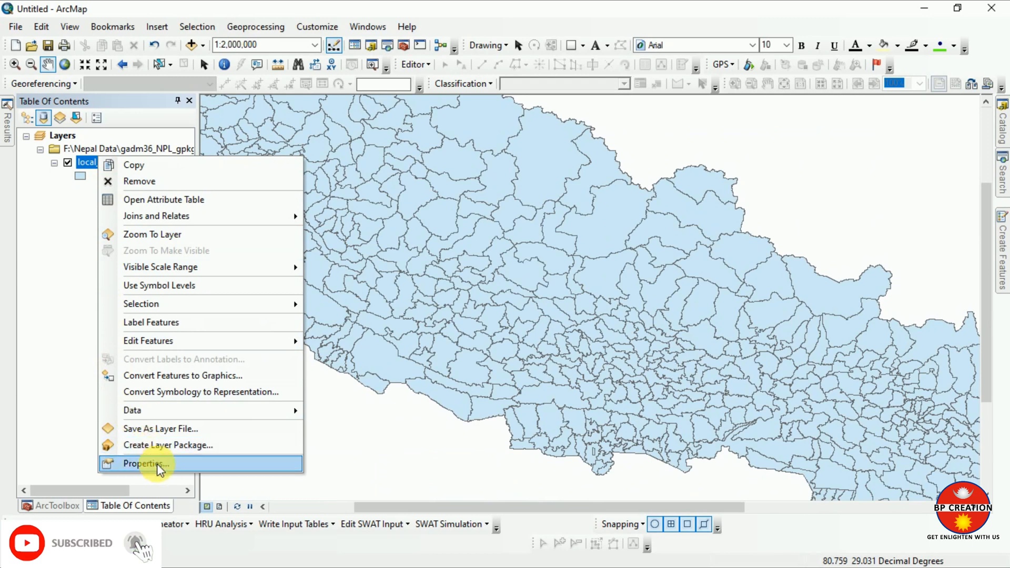
pyautogui.click(143, 464)
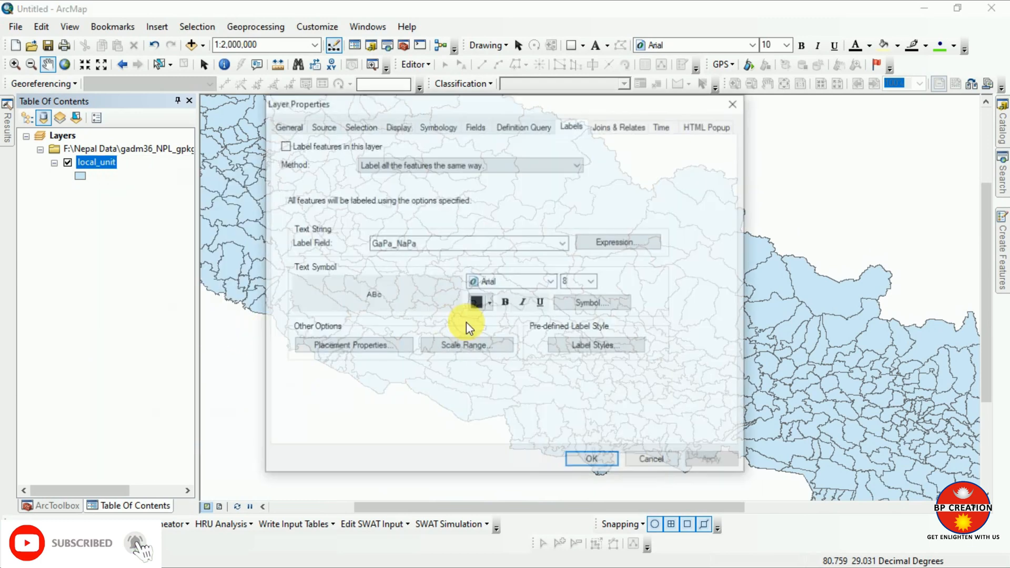
pyautogui.click(283, 145)
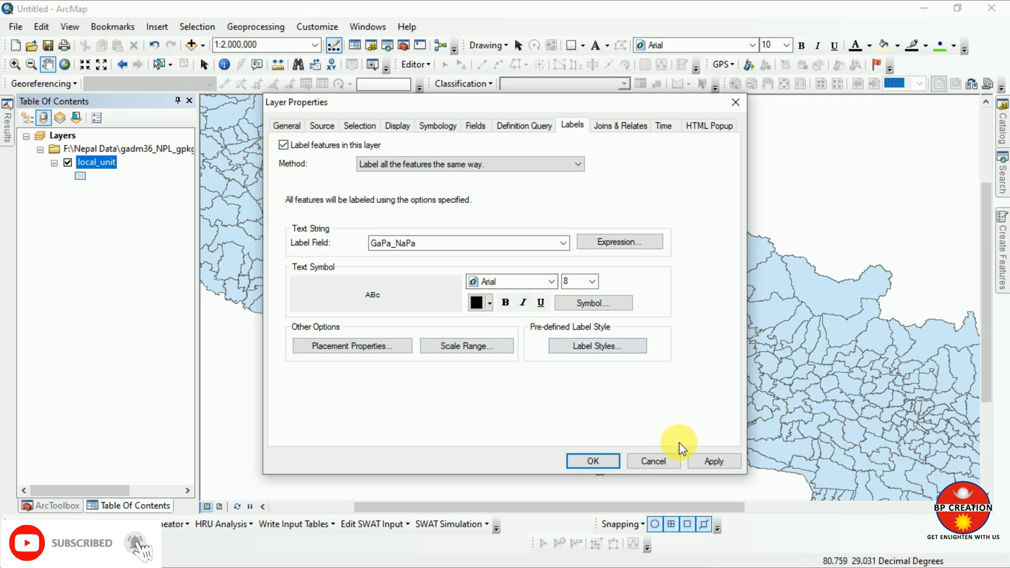
pyautogui.click(716, 460)
pyautogui.click(594, 460)
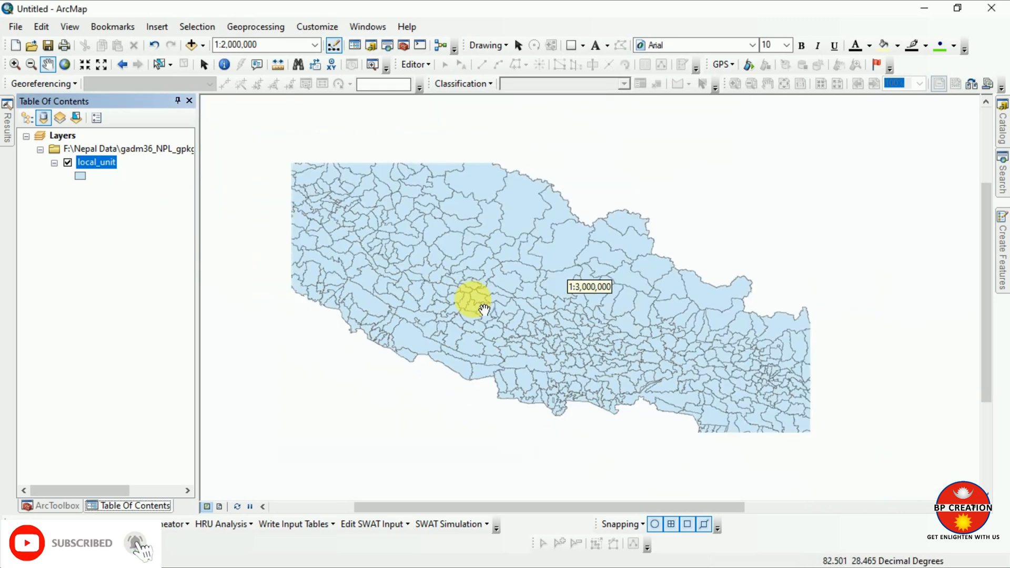
# - Examine the local unit name labels across the whole map of Nepal at several scales
pyautogui.scroll(-3, 481, 305)
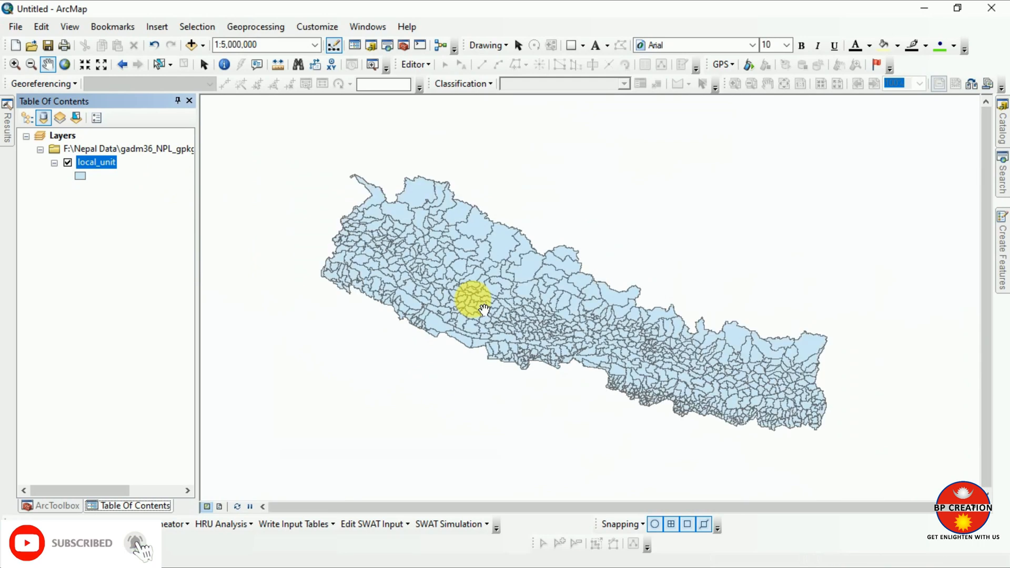
pyautogui.scroll(-1, 484, 310)
pyautogui.rightClick(474, 301)
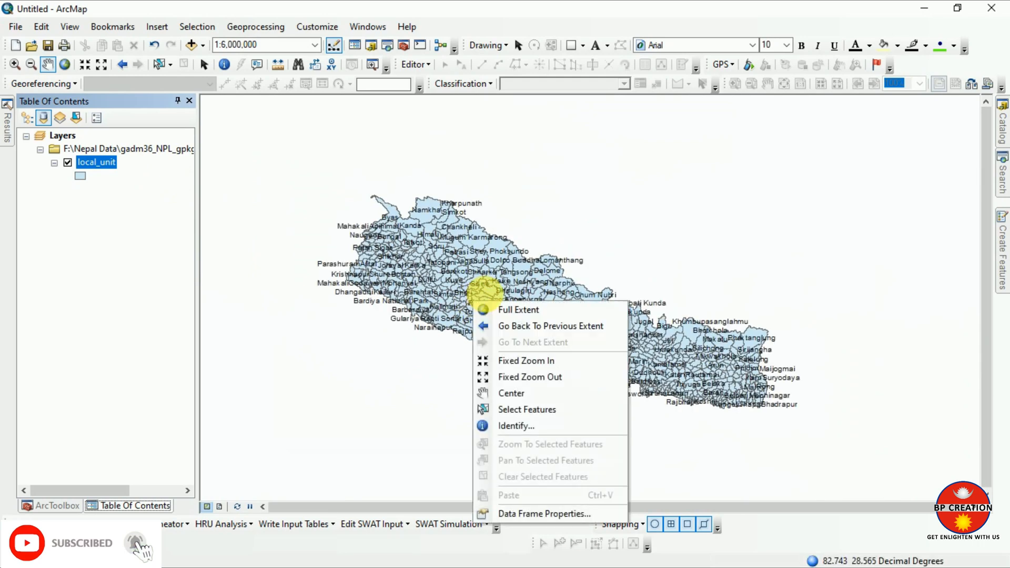
pyautogui.click(339, 346)
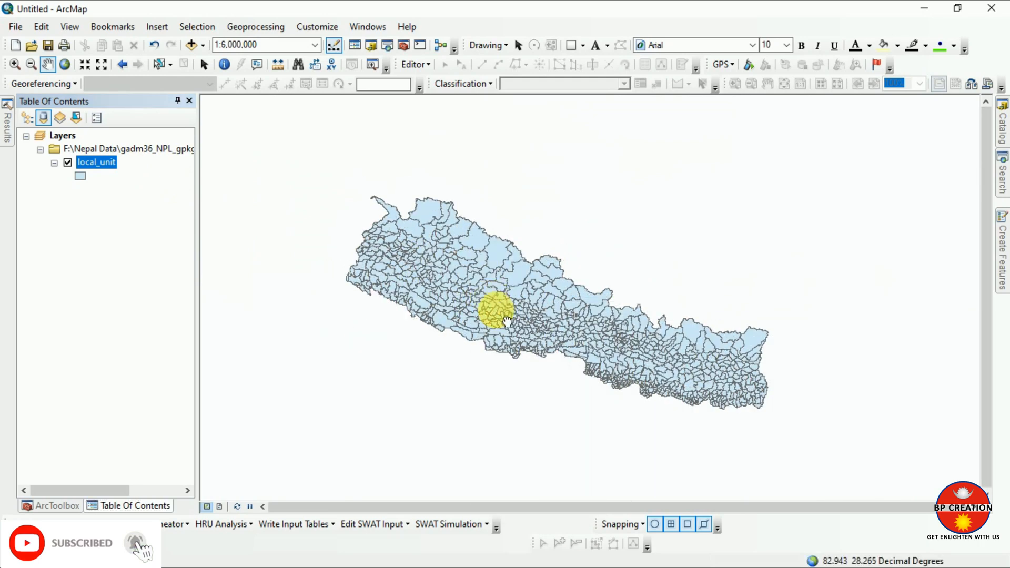
pyautogui.rightClick(487, 322)
pyautogui.rightClick(566, 274)
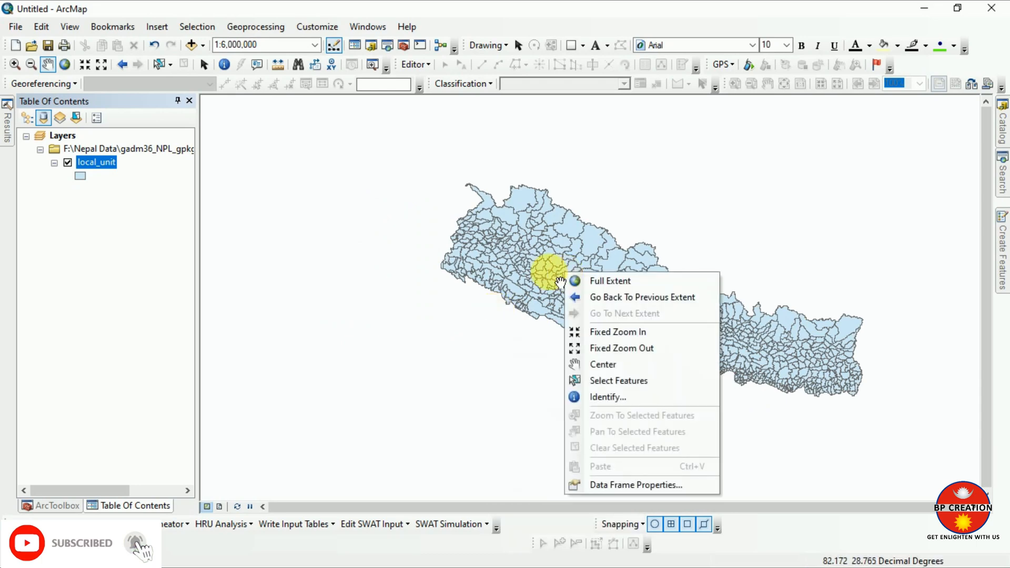
pyautogui.click(544, 272)
pyautogui.scroll(1, 622, 279)
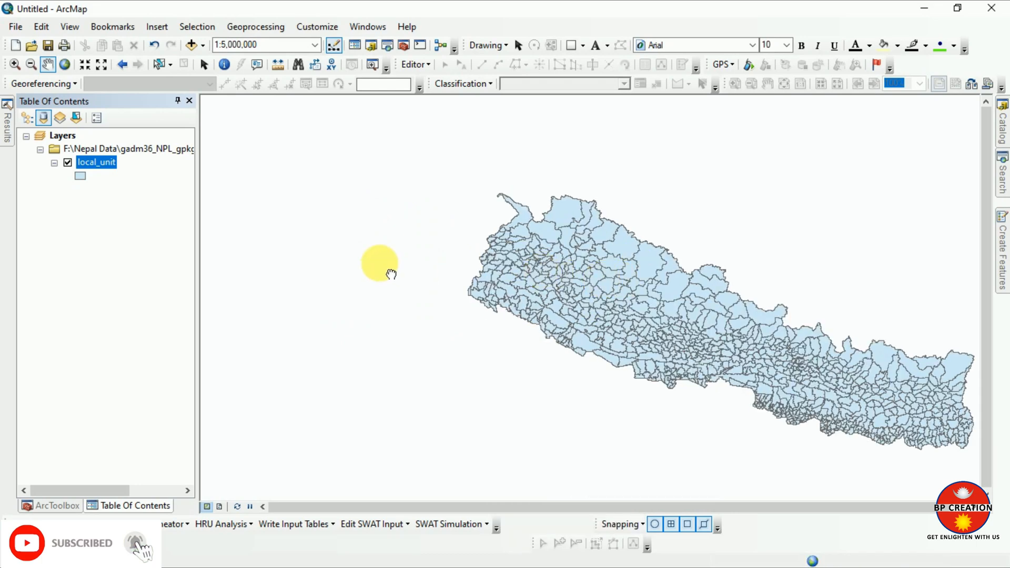
pyautogui.scroll(1, 653, 331)
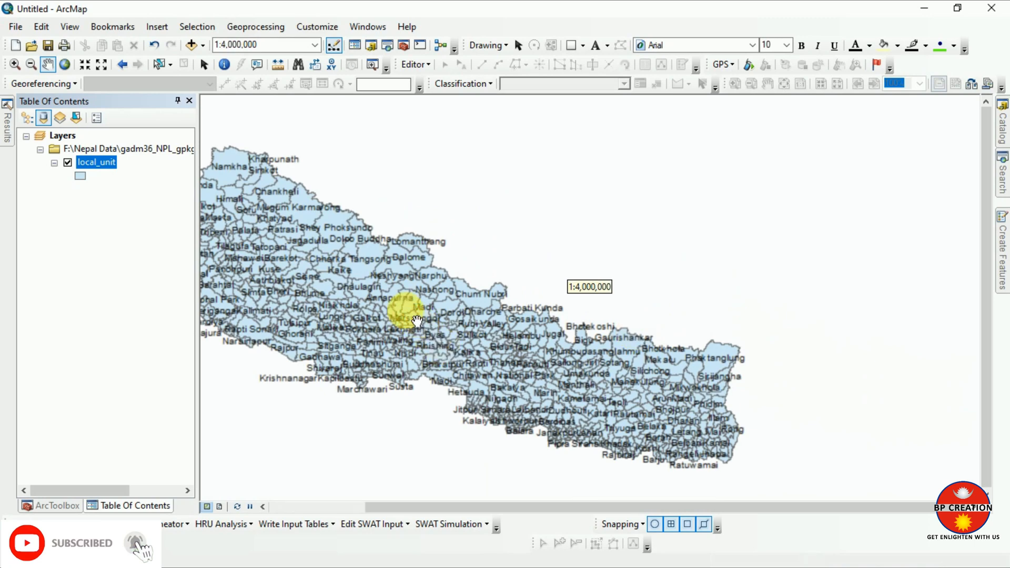
pyautogui.moveTo(400, 309); pyautogui.dragTo(533, 317)
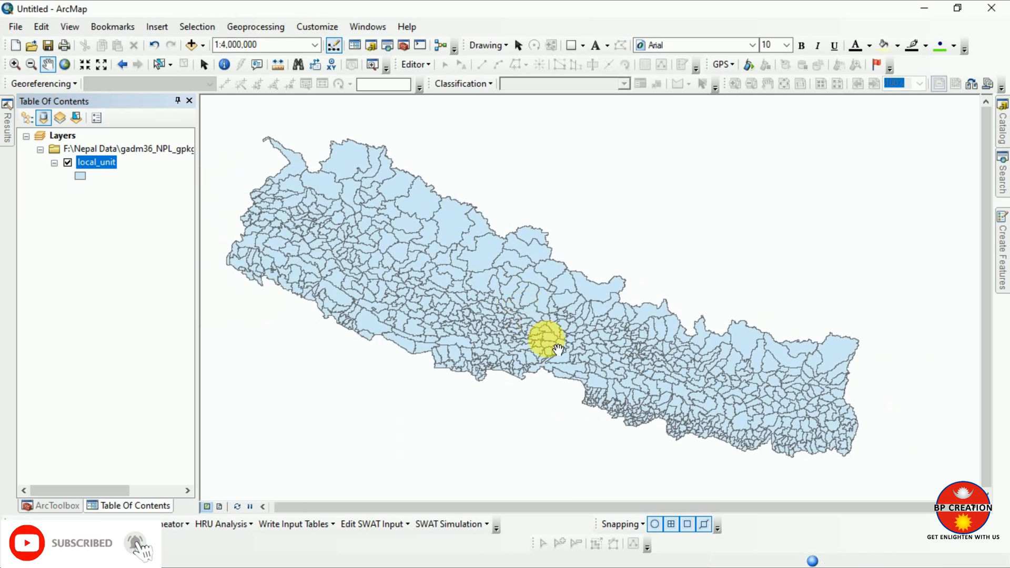
# - Inspect the labeled local_unit layer over Nepal at map scales between 1:3,000,000 and 1:8,000,000
pyautogui.scroll(1, 558, 349)
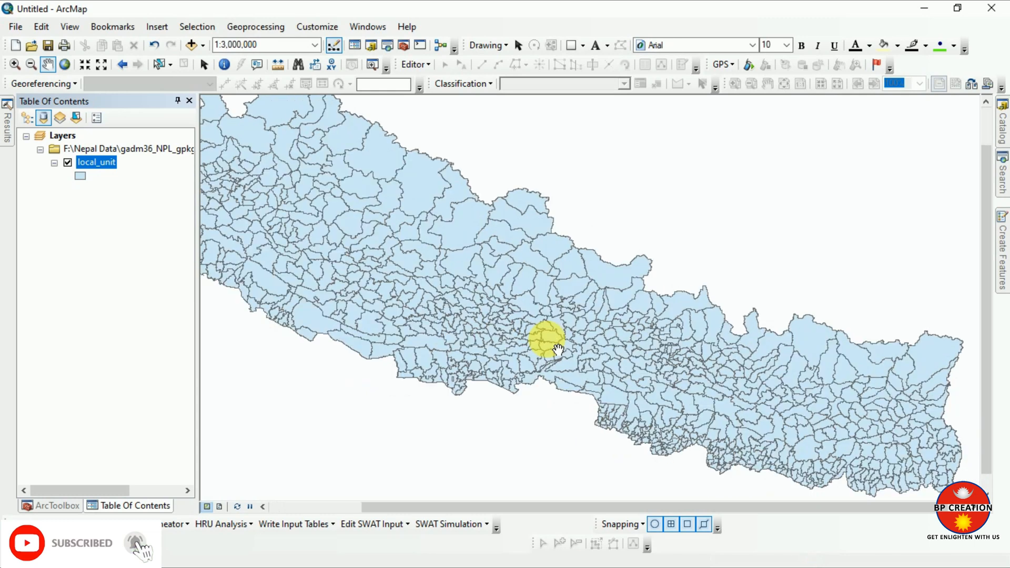
pyautogui.scroll(-1, 558, 349)
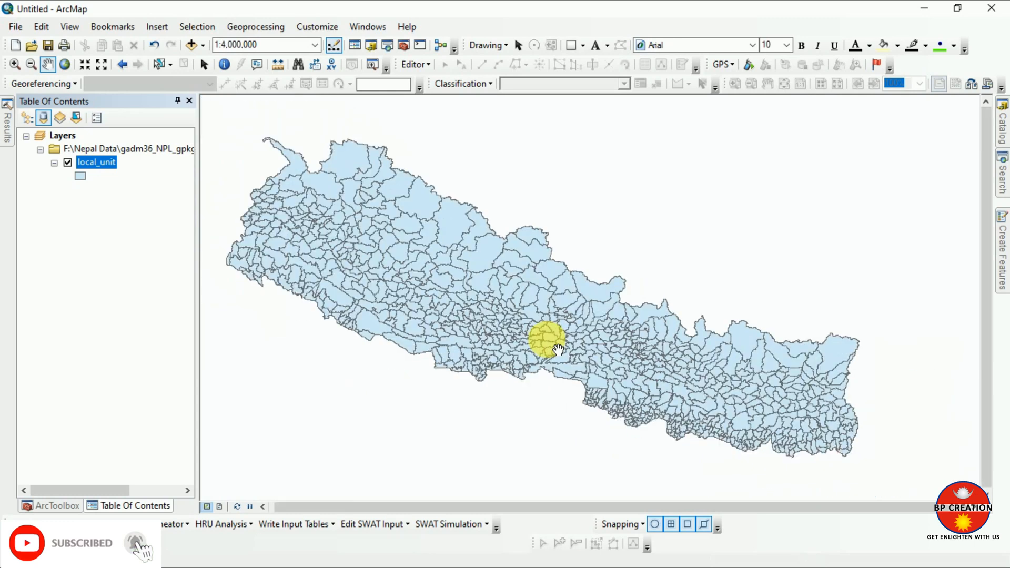
pyautogui.scroll(-1, 558, 349)
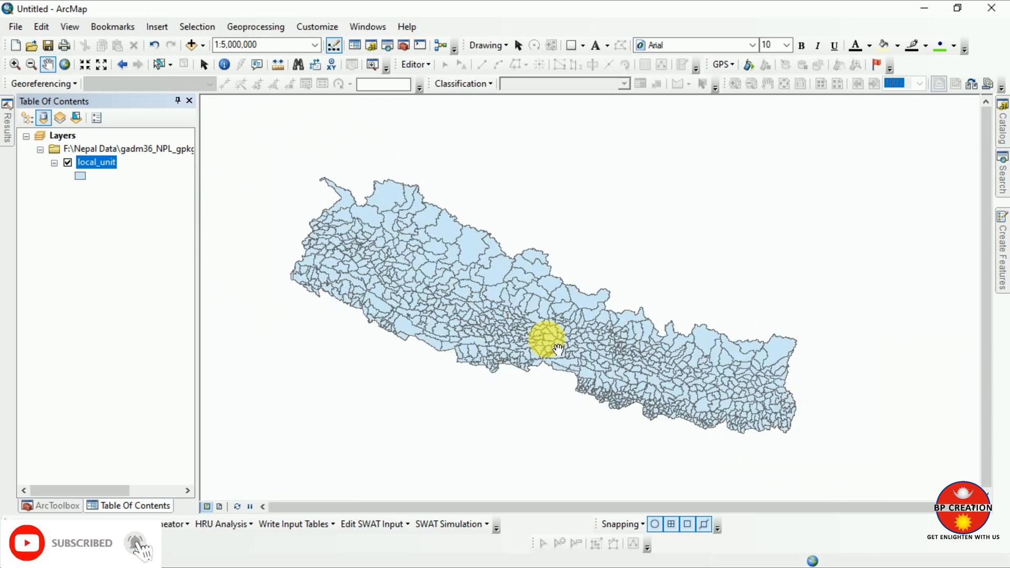
pyautogui.scroll(-3, 558, 348)
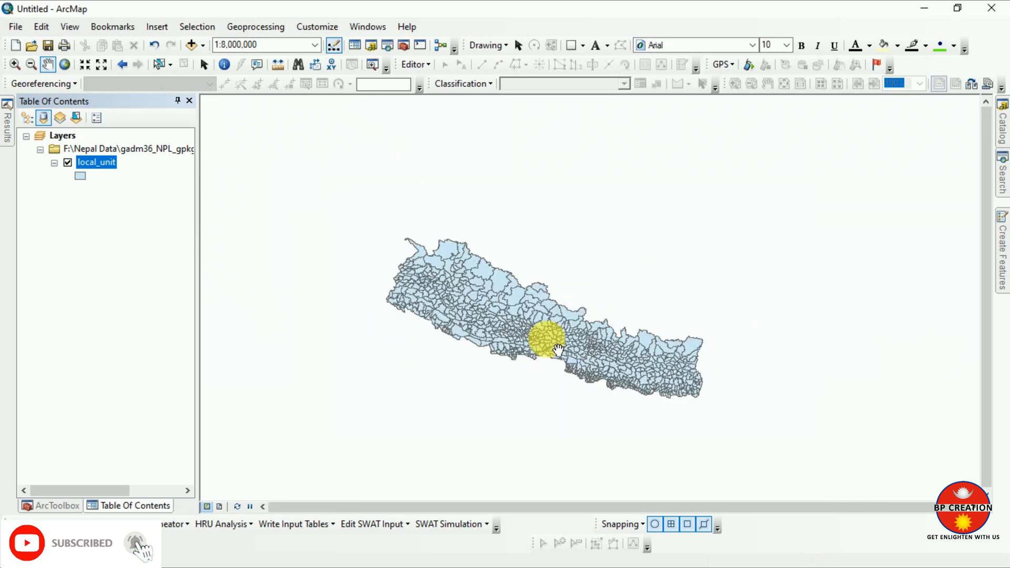
pyautogui.scroll(2, 558, 348)
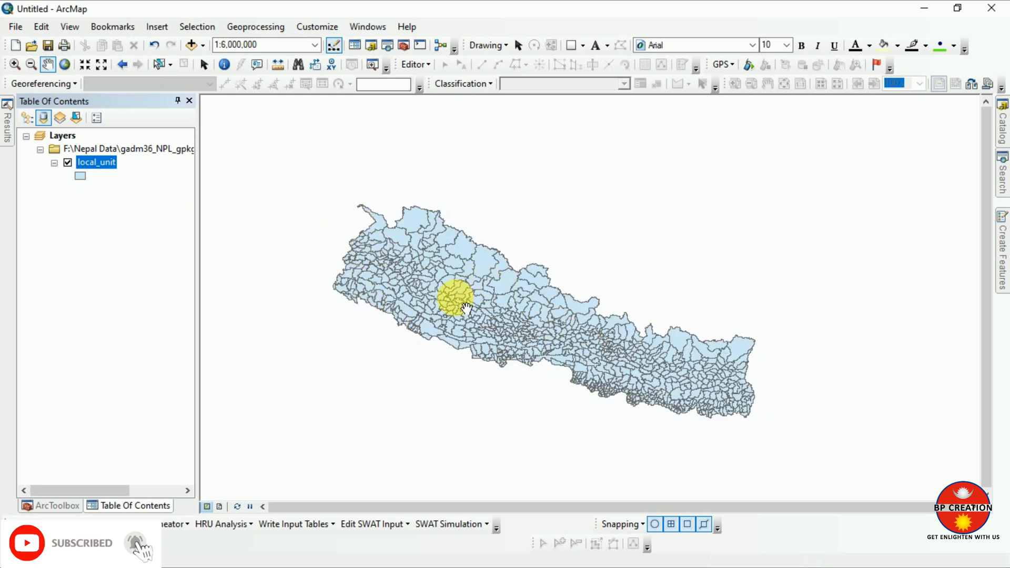
pyautogui.scroll(3, 514, 310)
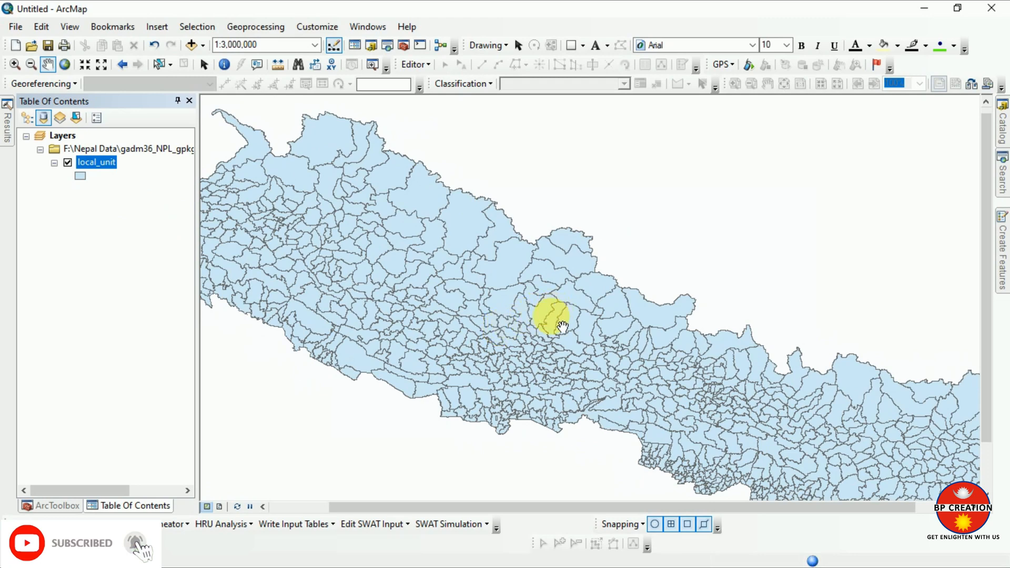
pyautogui.scroll(-3, 550, 324)
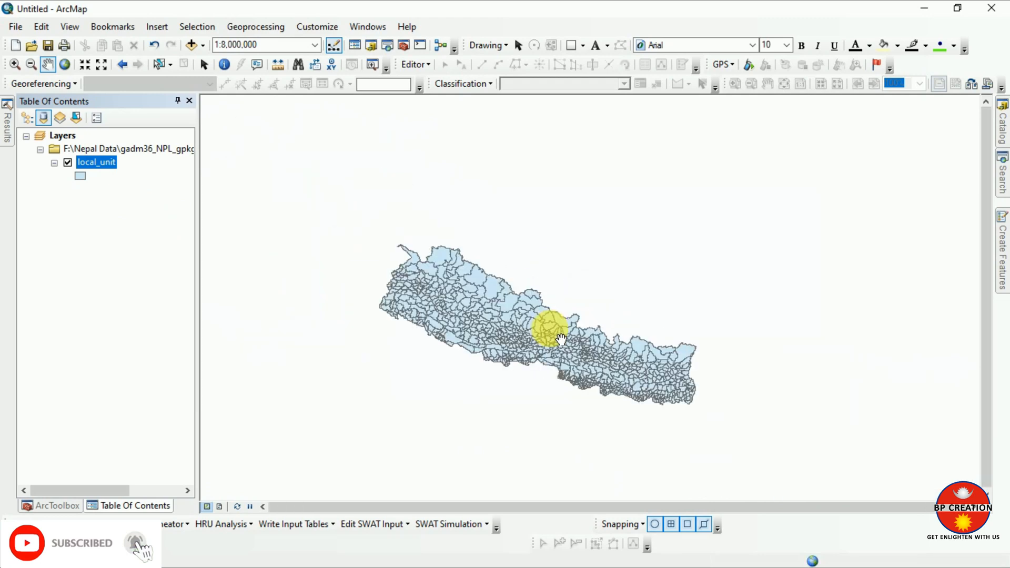
pyautogui.scroll(1, 561, 340)
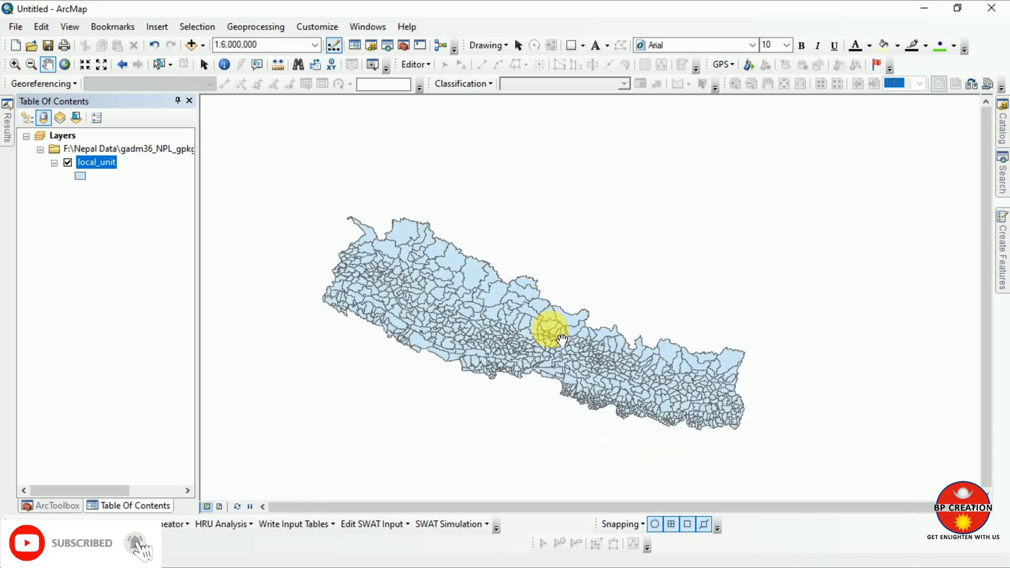
pyautogui.hotkey('ctrl', 'F7')
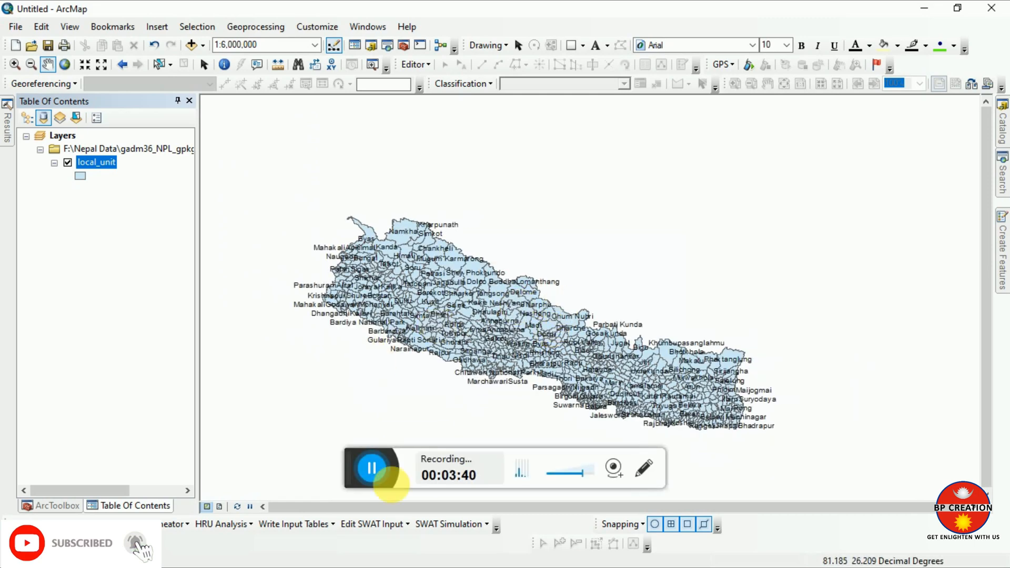